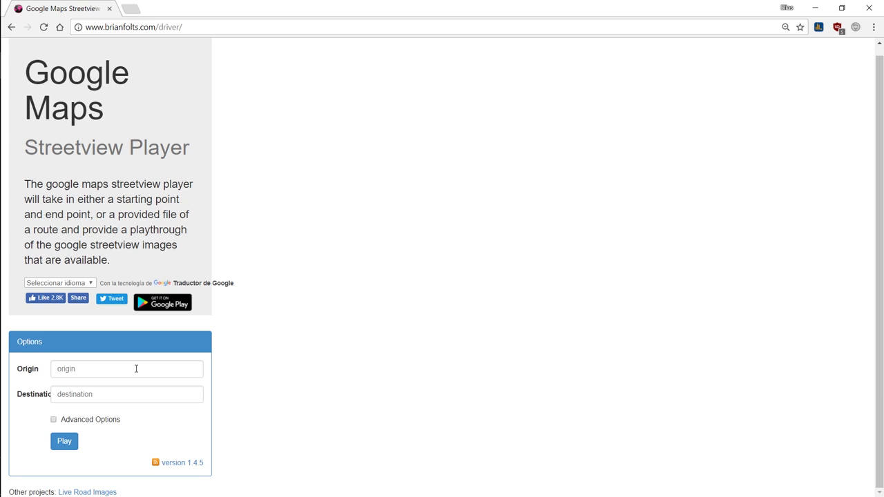
- Enter provencio as the route origin and albacete as the destination
{"action": "left_click", "coordinate": [136, 369]}
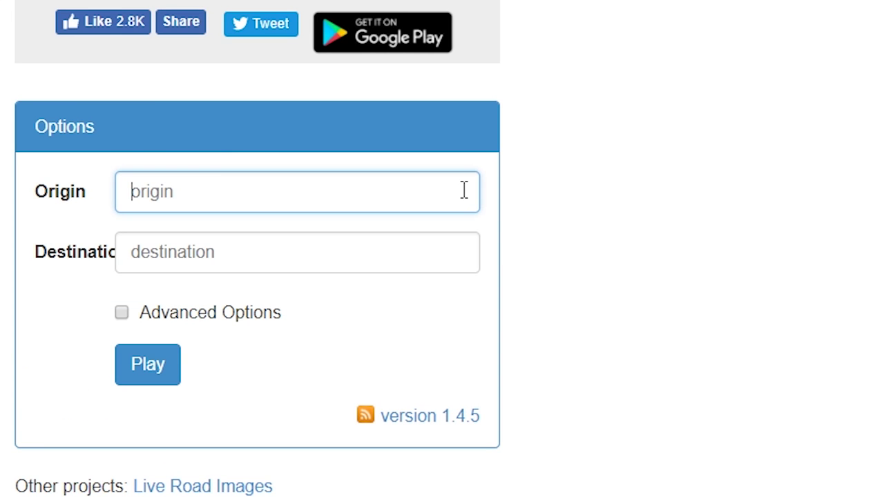
{"action": "type", "text": "provencio"}
{"action": "key", "text": "Tab"}
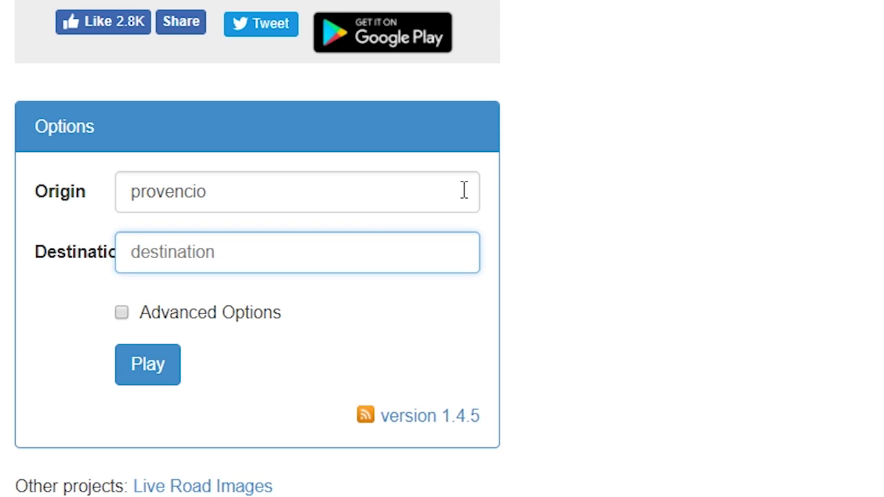
{"action": "type", "text": "albacete"}
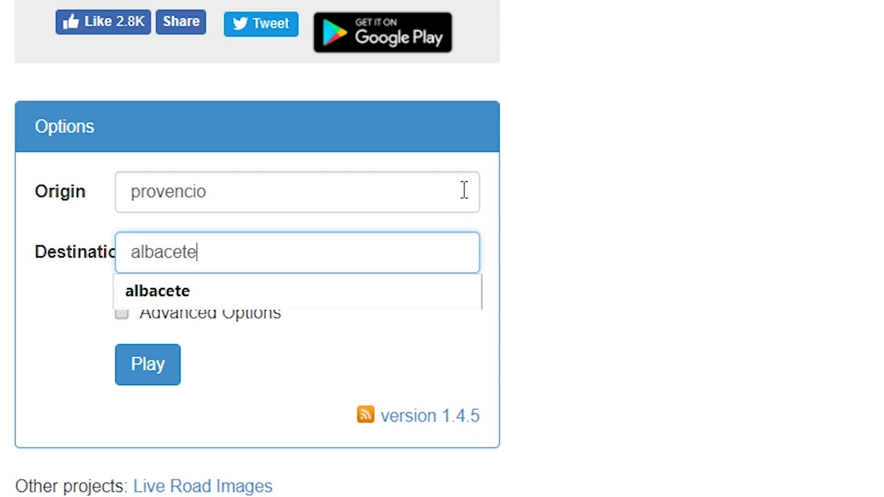
{"action": "left_click", "coordinate": [311, 347]}
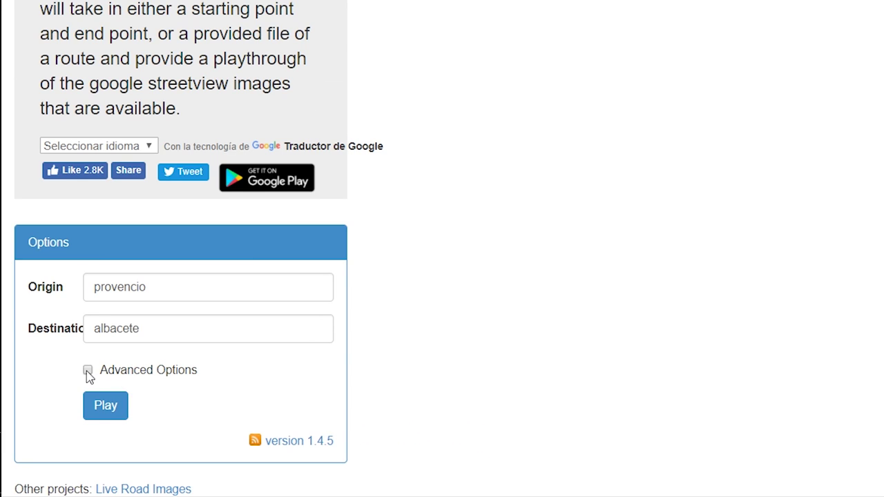
- Enable Advanced Options, set the frame rate to 20 FPS and the travel mode to Driving
{"action": "left_click", "coordinate": [88, 371]}
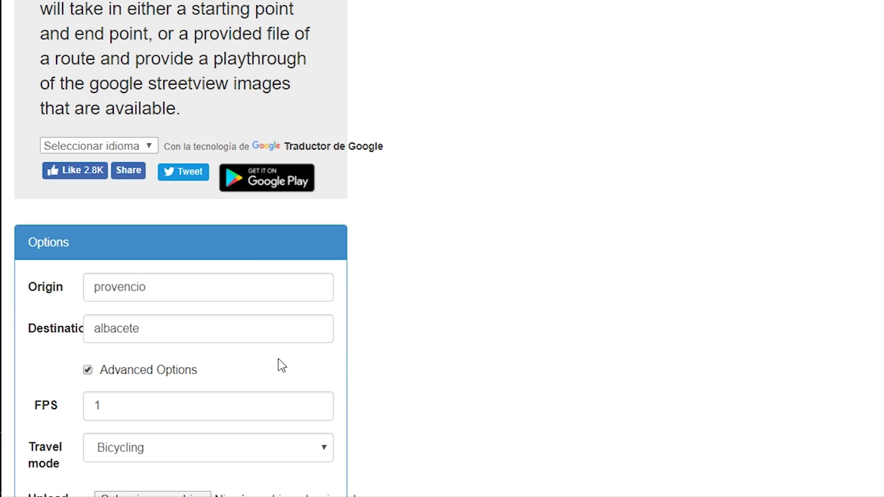
{"action": "scroll", "coordinate": [403, 321], "scroll_direction": "down", "scroll_amount": 5}
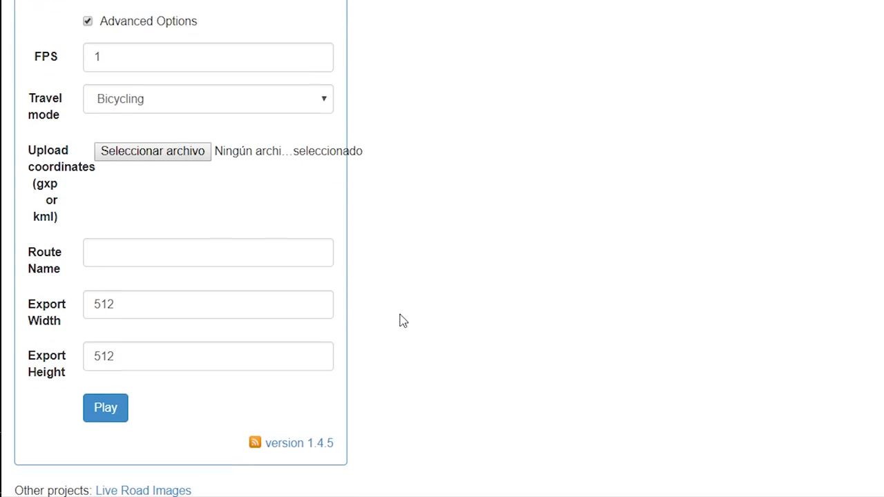
{"action": "double_click", "coordinate": [130, 58]}
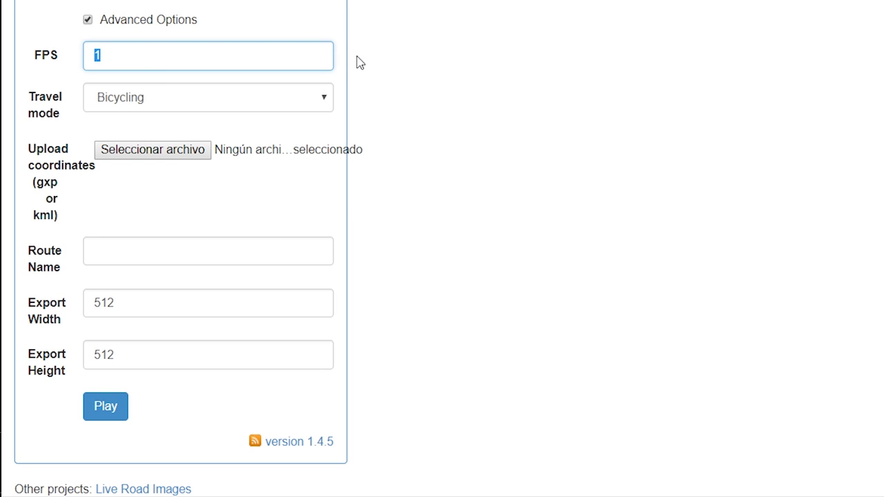
{"action": "type", "text": "20"}
{"action": "left_click", "coordinate": [258, 102]}
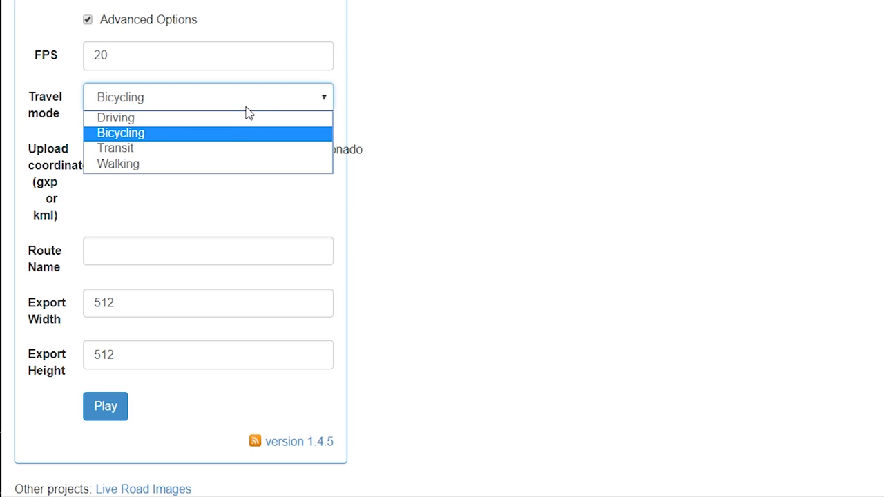
{"action": "left_click", "coordinate": [217, 118]}
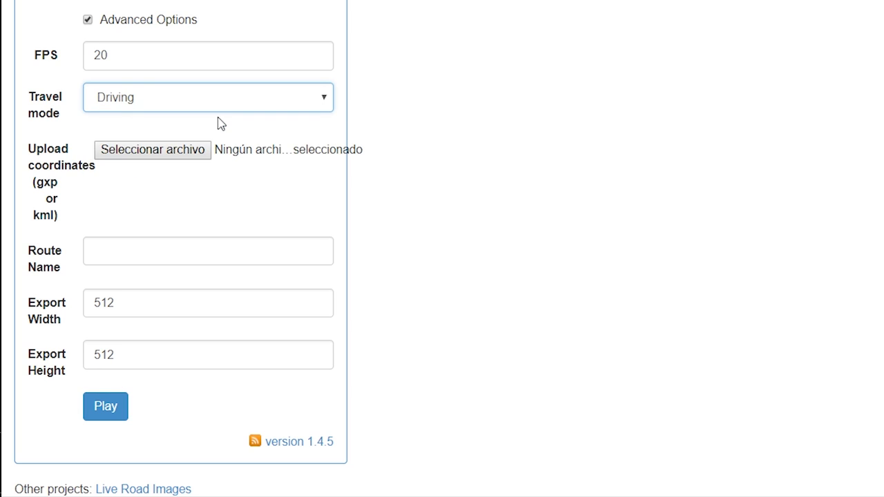
- Keep the export width and height at 512, then load the route into the player
{"action": "double_click", "coordinate": [113, 302]}
{"action": "double_click", "coordinate": [130, 358]}
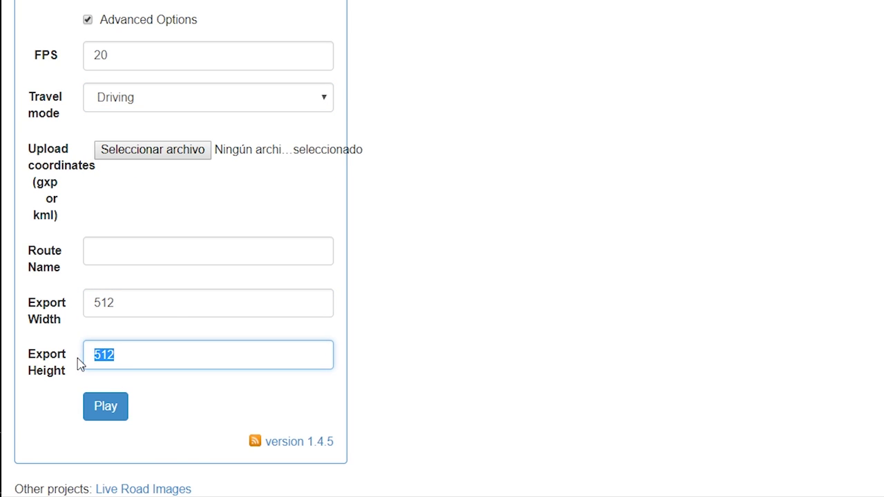
{"action": "double_click", "coordinate": [159, 304]}
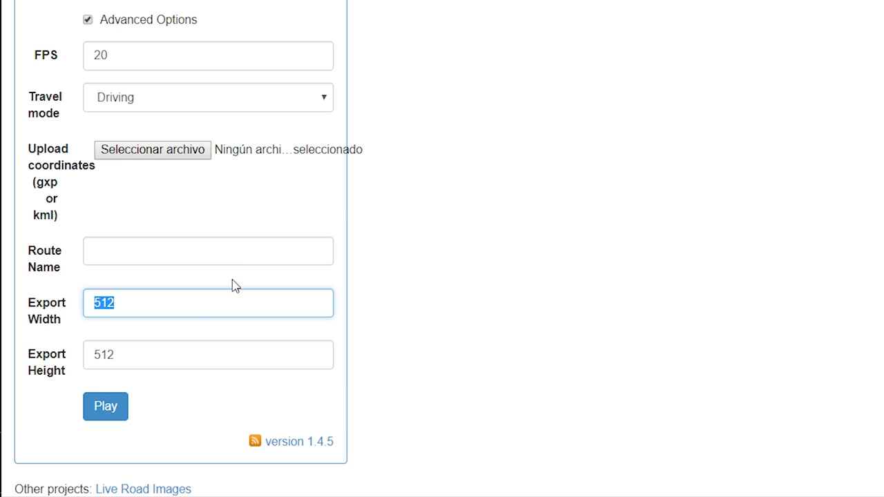
{"action": "double_click", "coordinate": [88, 303]}
{"action": "double_click", "coordinate": [89, 347]}
{"action": "left_click", "coordinate": [168, 285]}
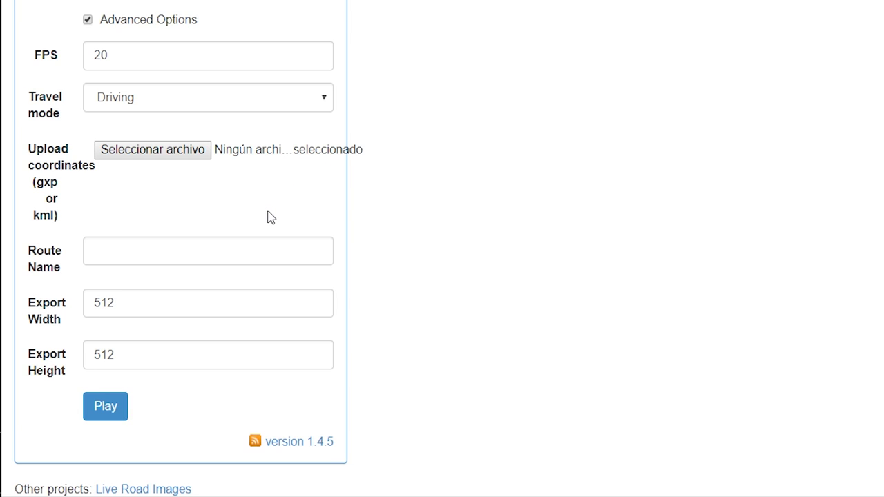
{"action": "left_click", "coordinate": [109, 408]}
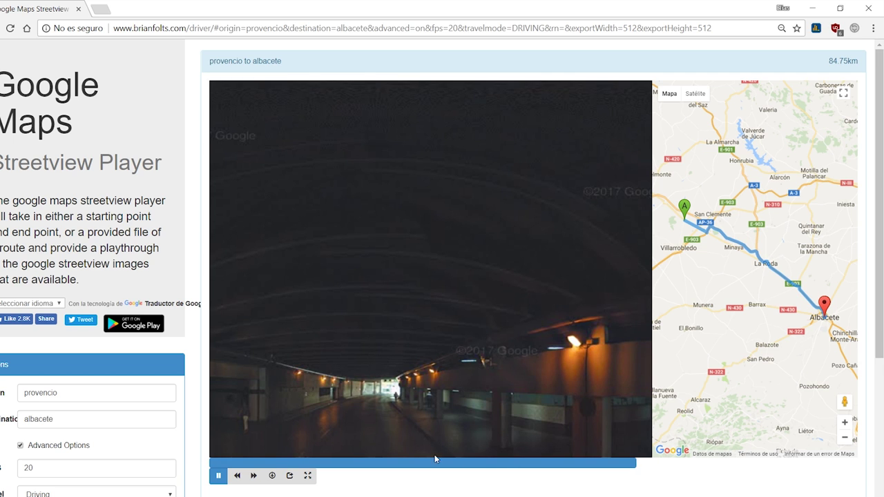
- Preview the provencio-to-albacete drive from its start, leaving playback paused near the beginning
{"action": "left_click", "coordinate": [223, 467]}
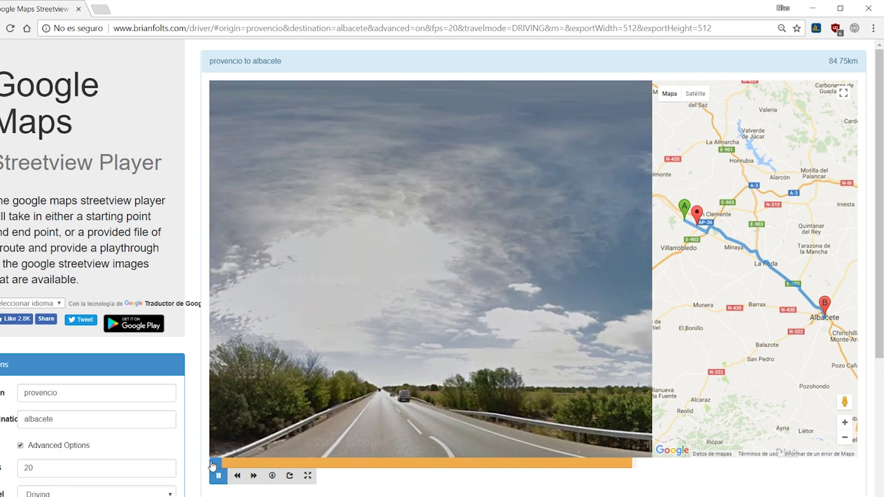
{"action": "left_click", "coordinate": [216, 469]}
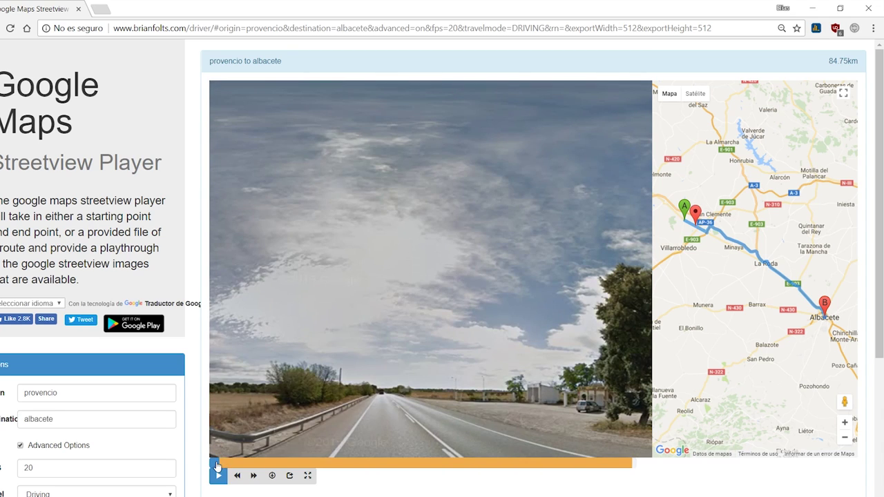
{"action": "left_click", "coordinate": [212, 468]}
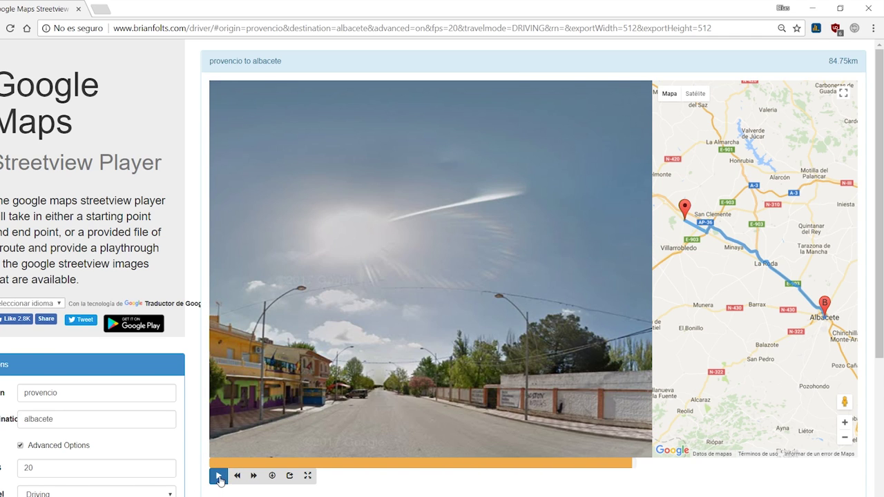
{"action": "left_click", "coordinate": [218, 477]}
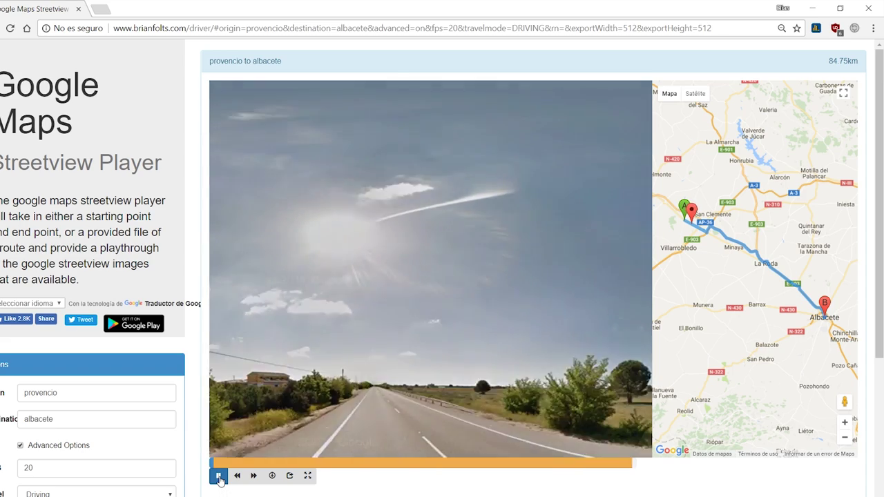
{"action": "left_click", "coordinate": [220, 480]}
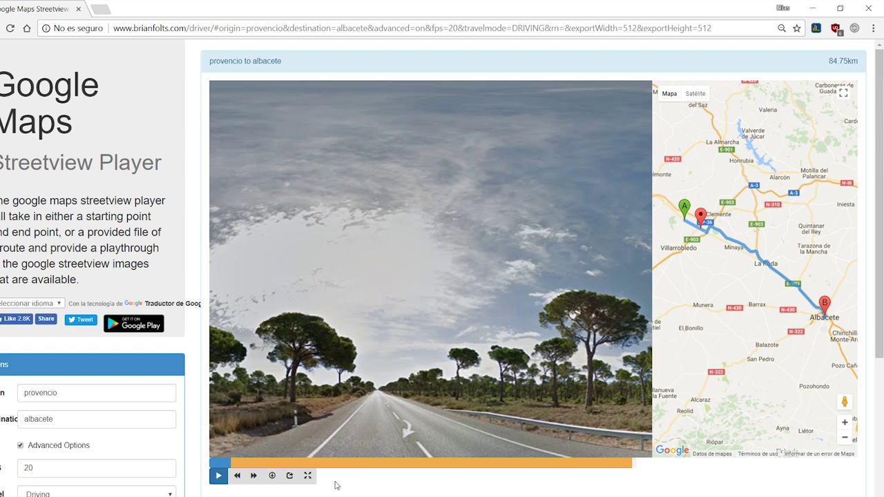
- Export the route as a GIF and close the Downloading Route notice
{"action": "left_click", "coordinate": [272, 477]}
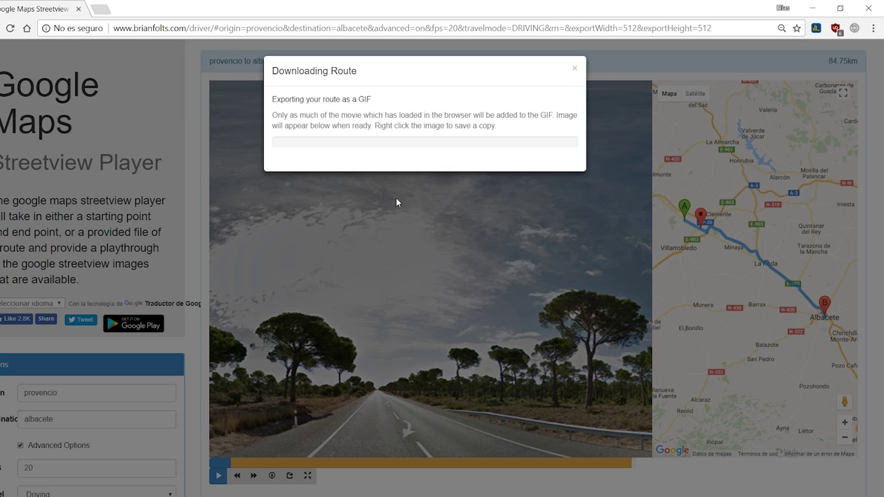
{"action": "left_click", "coordinate": [589, 82]}
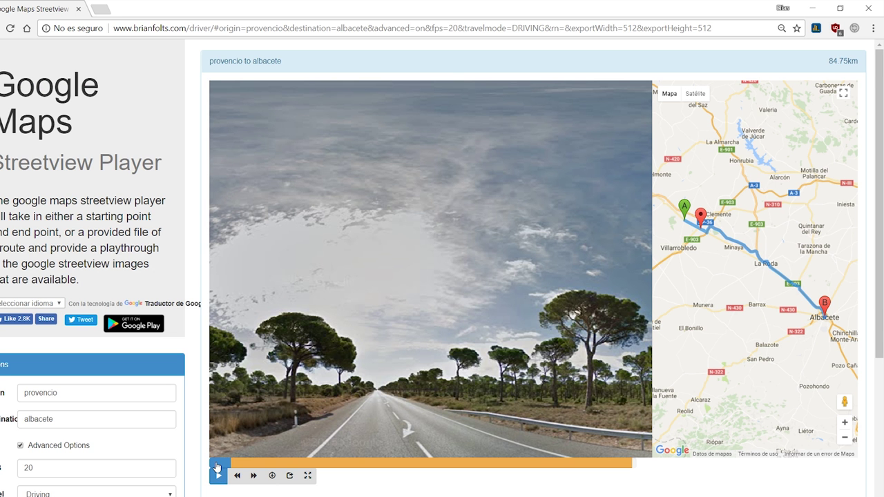
- Rewind the drive to the start, play it while OBS records, then stop the recording
{"action": "left_click_drag", "start_coordinate": [216, 464], "coordinate": [212, 464]}
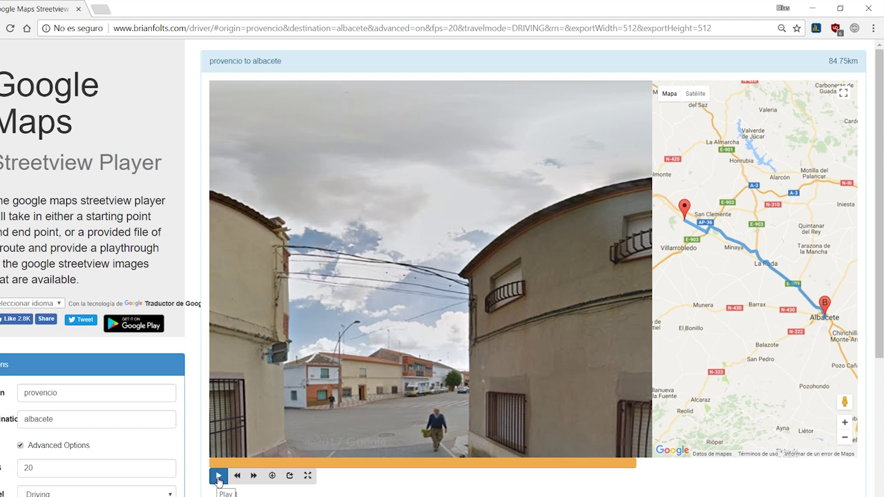
{"action": "left_click", "coordinate": [218, 477]}
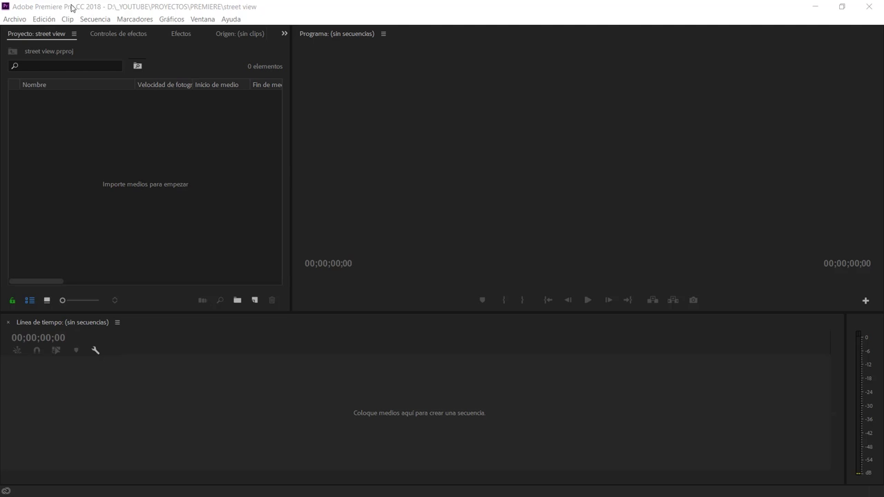
{"action": "left_click", "coordinate": [72, 6]}
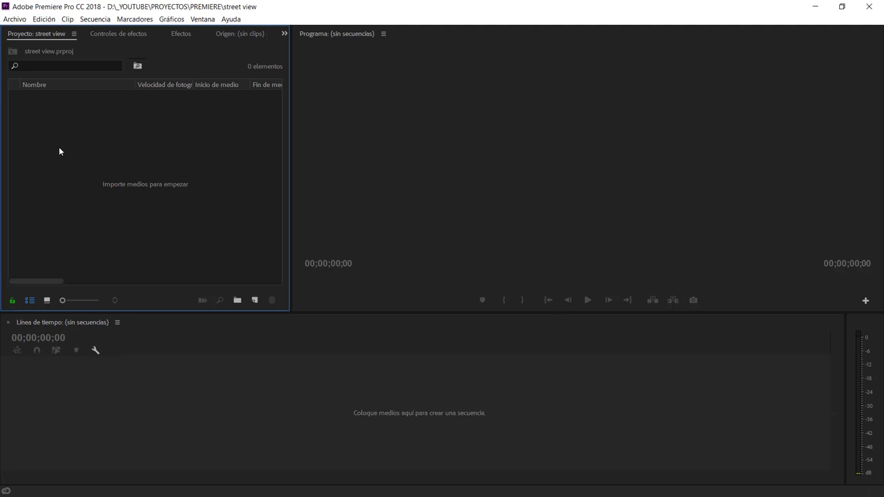
- Import captura obs.mp4 and drop it on the timeline to create the captura obs sequence
{"action": "right_click", "coordinate": [105, 140]}
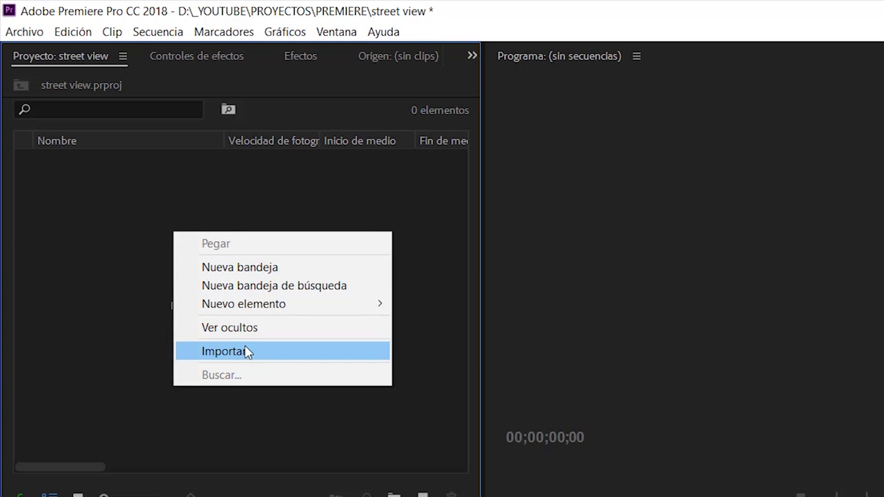
{"action": "left_click", "coordinate": [247, 353]}
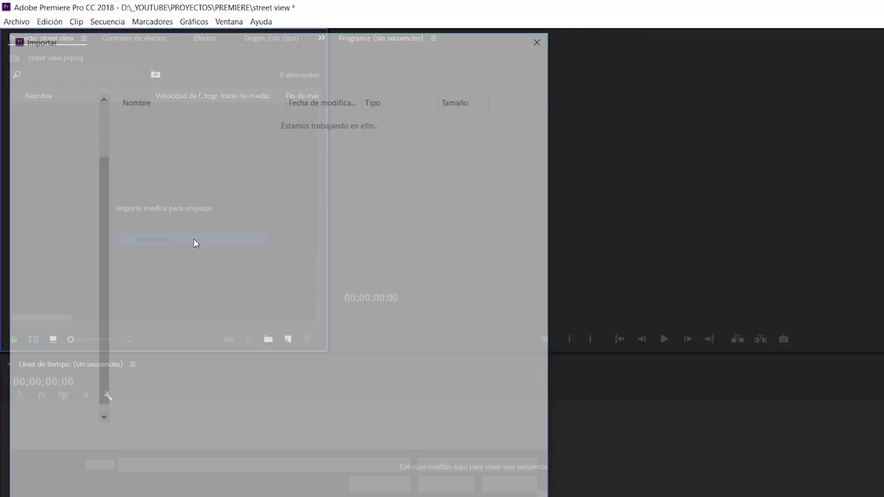
{"action": "double_click", "coordinate": [165, 114]}
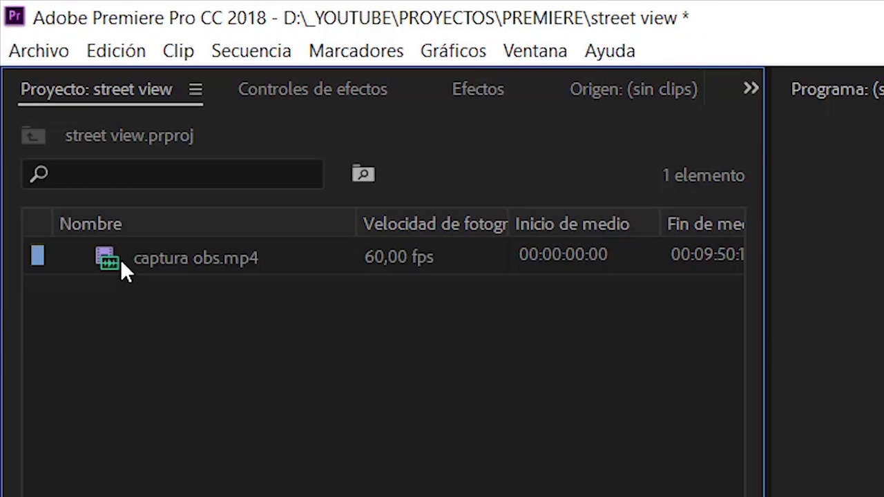
{"action": "left_click_drag", "start_coordinate": [120, 259], "coordinate": [249, 247]}
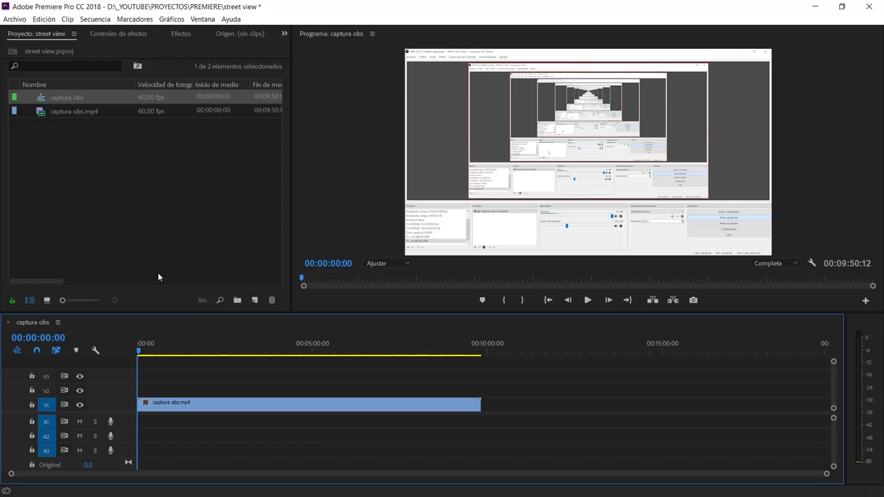
{"action": "left_click", "coordinate": [412, 351]}
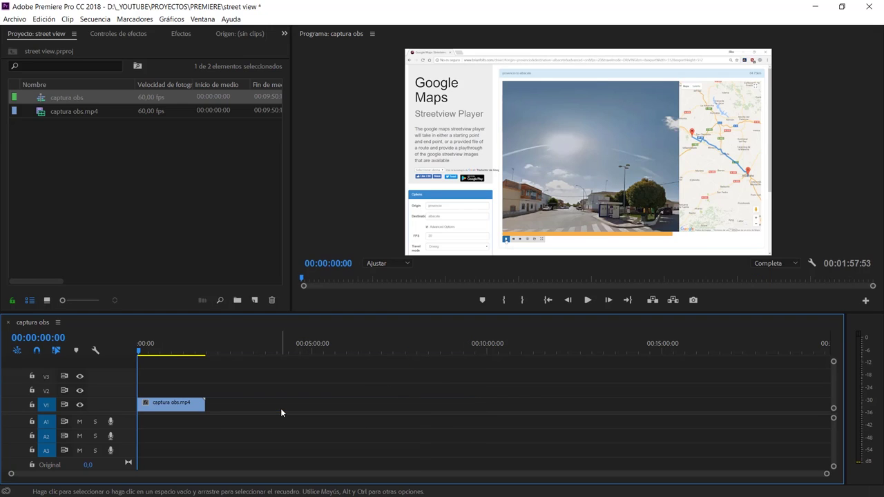
- Trim the clip's end to the playhead at 00:01:22:27 and play back the result
{"action": "left_click_drag", "start_coordinate": [164, 351], "coordinate": [186, 354]}
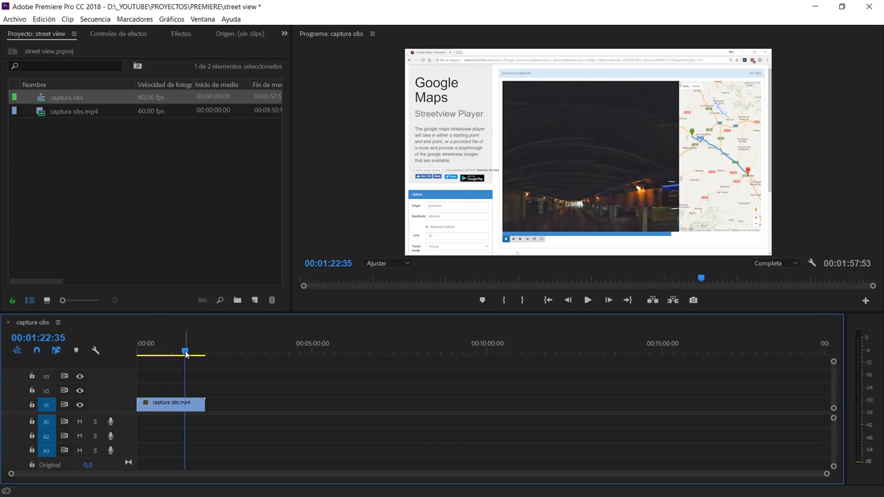
{"action": "key", "text": "Left"}
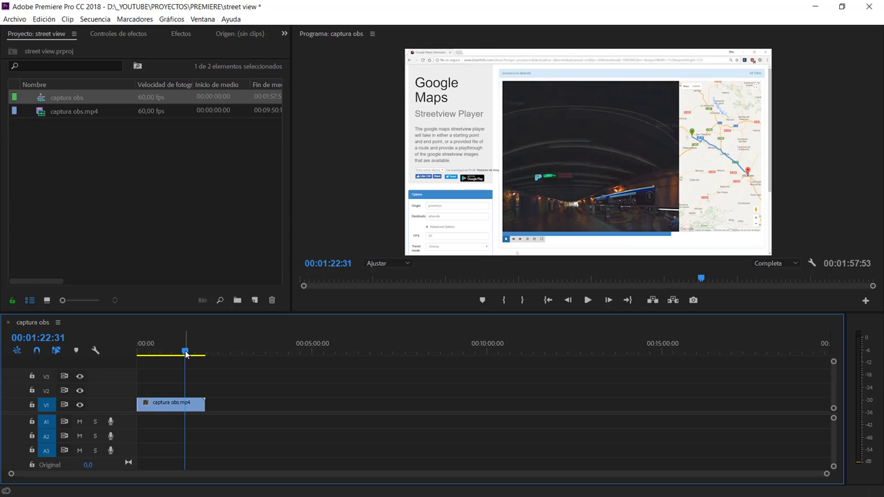
{"action": "key", "text": "Left"}
{"action": "key", "text": "Left"}
{"action": "key", "text": "Left"}
{"action": "key", "text": "Left"}
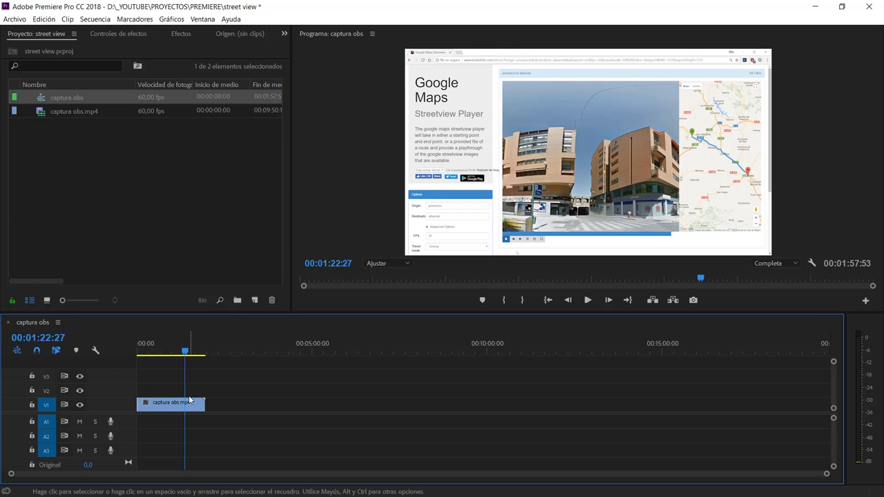
{"action": "left_click_drag", "start_coordinate": [204, 404], "coordinate": [185, 404]}
{"action": "left_click", "coordinate": [137, 354]}
{"action": "left_click_drag", "start_coordinate": [137, 354], "coordinate": [137, 355]}
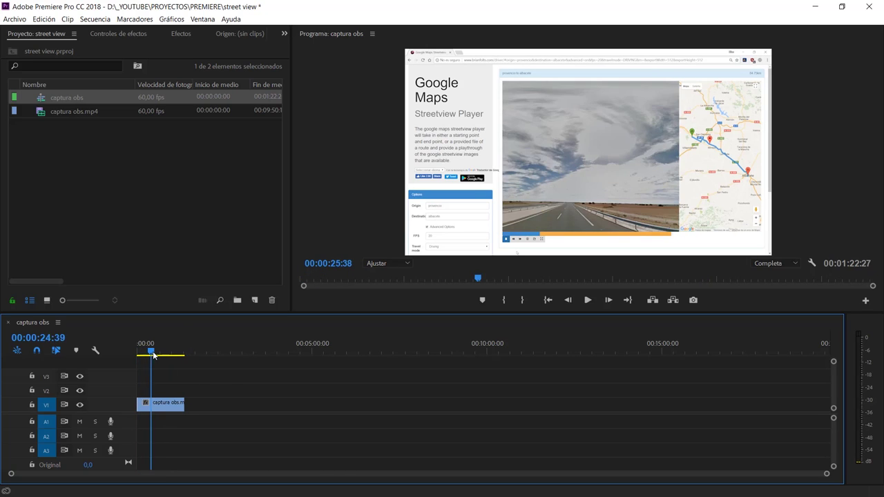
{"action": "key", "text": "space"}
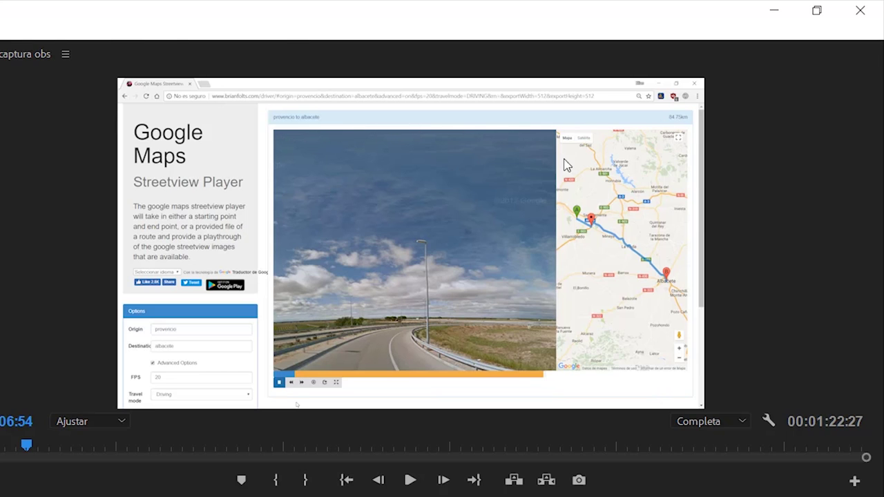
{"action": "key", "text": "grave"}
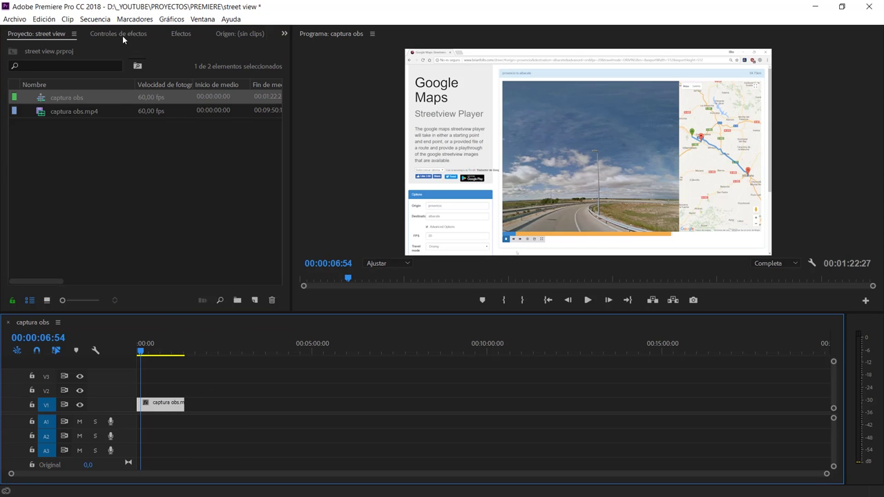
- Move the clip's anchor point onto the Street View image corner at 520,6, 168,5
{"action": "left_click", "coordinate": [122, 34]}
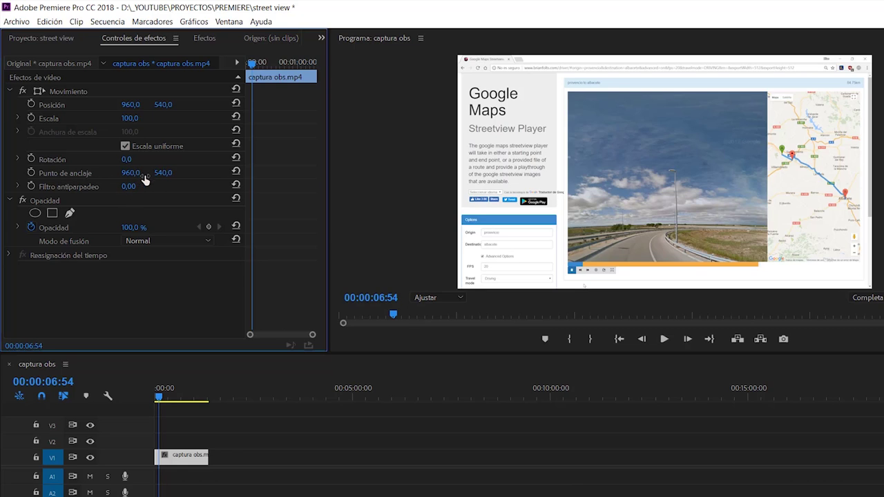
{"action": "left_click", "coordinate": [68, 174]}
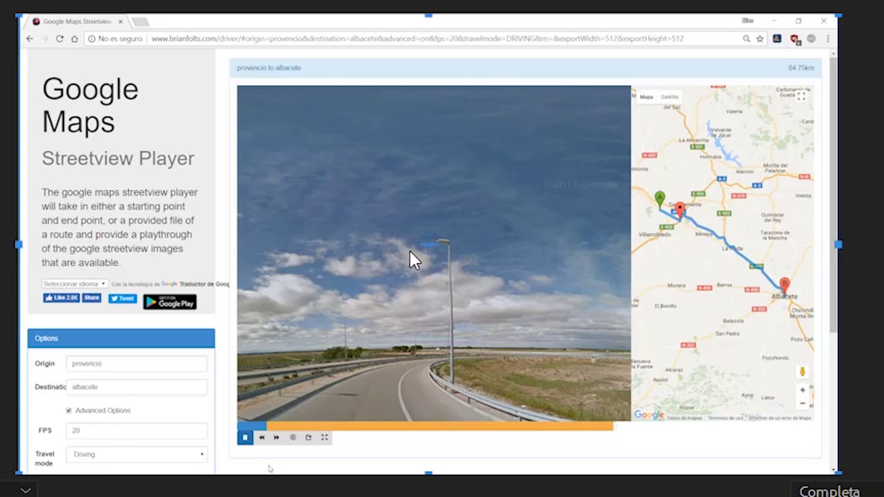
{"action": "mouse_move", "coordinate": [429, 247]}
{"action": "left_mouse_down"}
{"action": "mouse_move", "coordinate": [355, 230]}
{"action": "mouse_move", "coordinate": [241, 87]}
{"action": "left_mouse_up"}
{"action": "left_click_drag", "start_coordinate": [241, 88], "coordinate": [245, 92]}
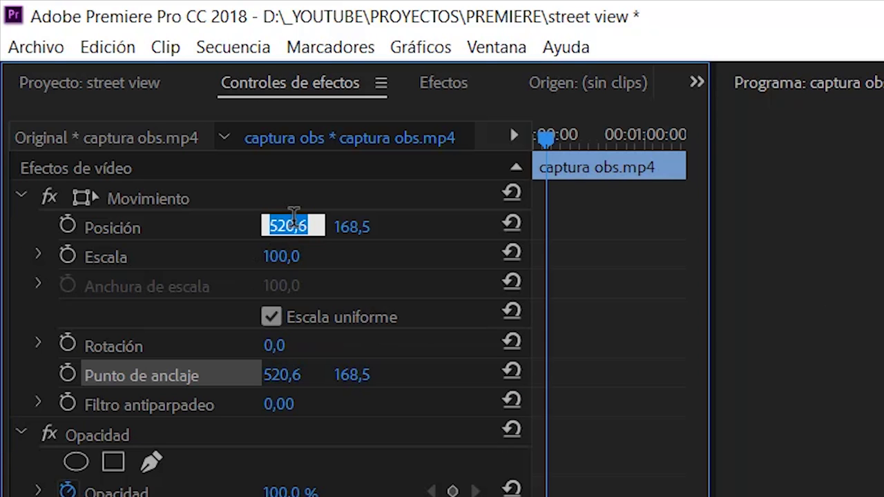
- Set the clip's Position to 0, 0
{"action": "type", "text": "0"}
{"action": "left_click", "coordinate": [339, 231]}
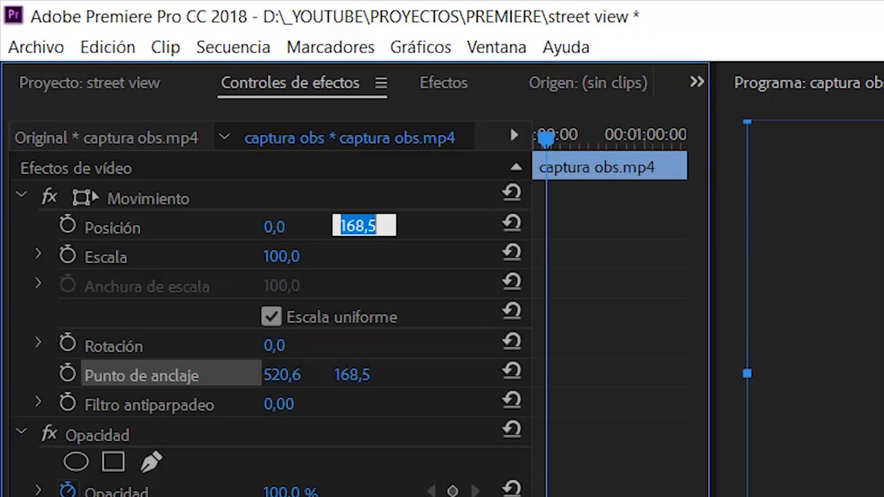
{"action": "type", "text": "0"}
{"action": "key", "text": "Return"}
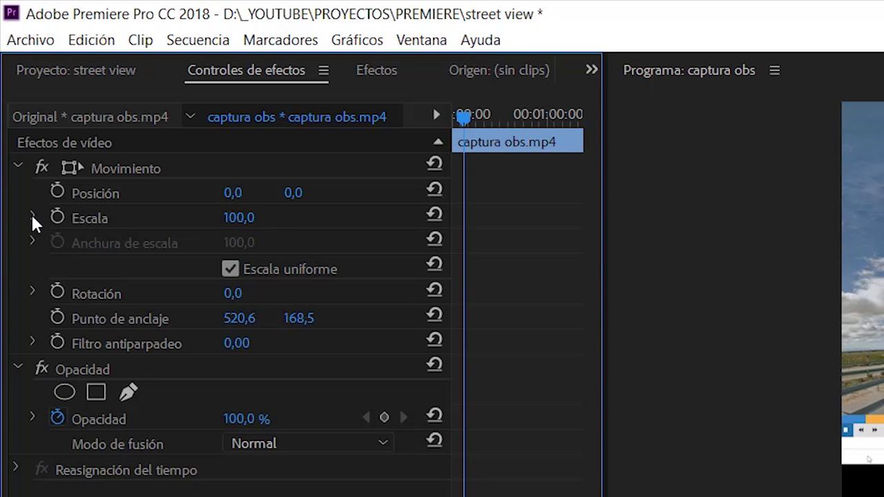
- Turn off uniform scale and set scale height 137,1 and width 142,9, checking the framing
{"action": "left_click", "coordinate": [32, 217]}
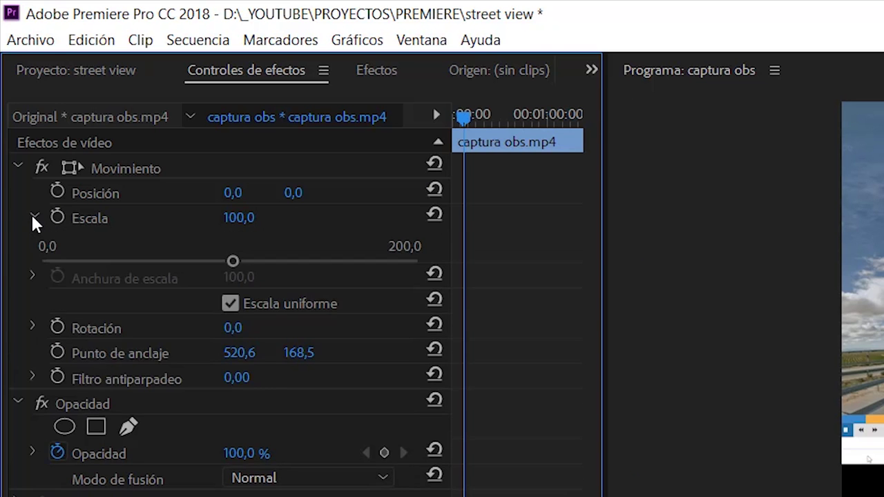
{"action": "left_click", "coordinate": [230, 304]}
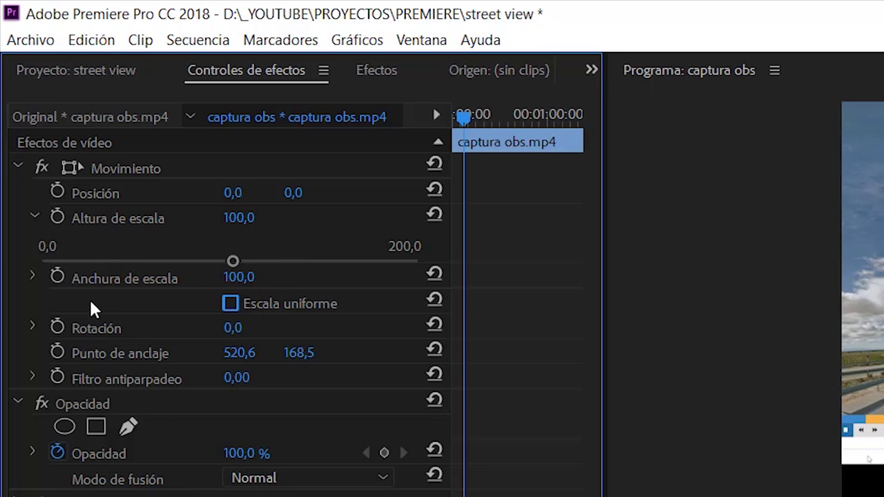
{"action": "left_click", "coordinate": [32, 276]}
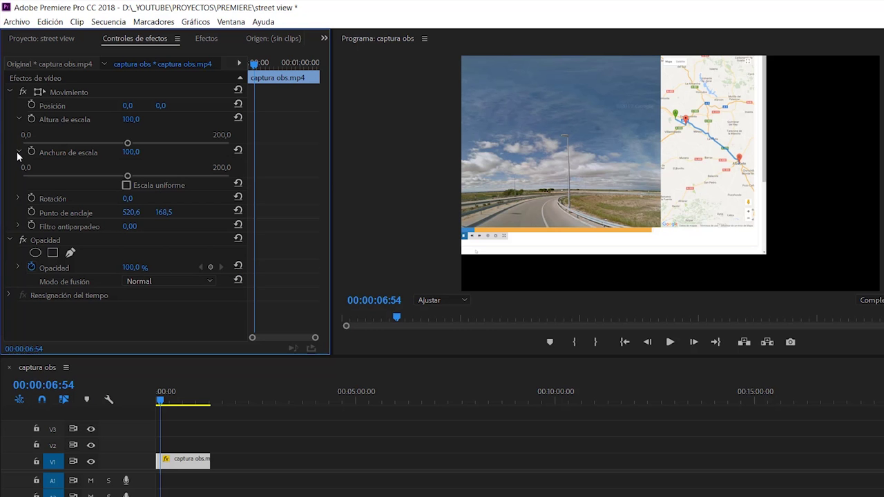
{"action": "left_click_drag", "start_coordinate": [233, 261], "coordinate": [259, 261]}
{"action": "mouse_move", "coordinate": [143, 147]}
{"action": "left_mouse_down"}
{"action": "mouse_move", "coordinate": [165, 148]}
{"action": "mouse_move", "coordinate": [163, 177]}
{"action": "mouse_move", "coordinate": [170, 176]}
{"action": "left_mouse_up"}
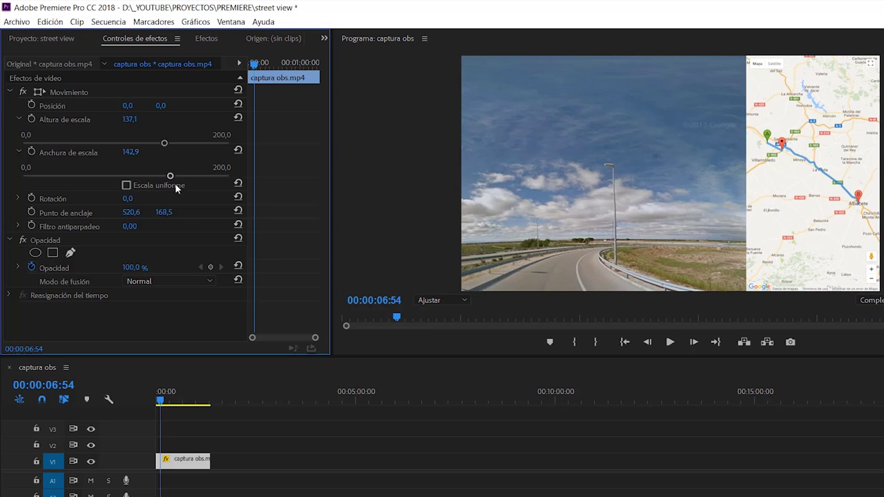
{"action": "left_click_drag", "start_coordinate": [159, 404], "coordinate": [178, 403]}
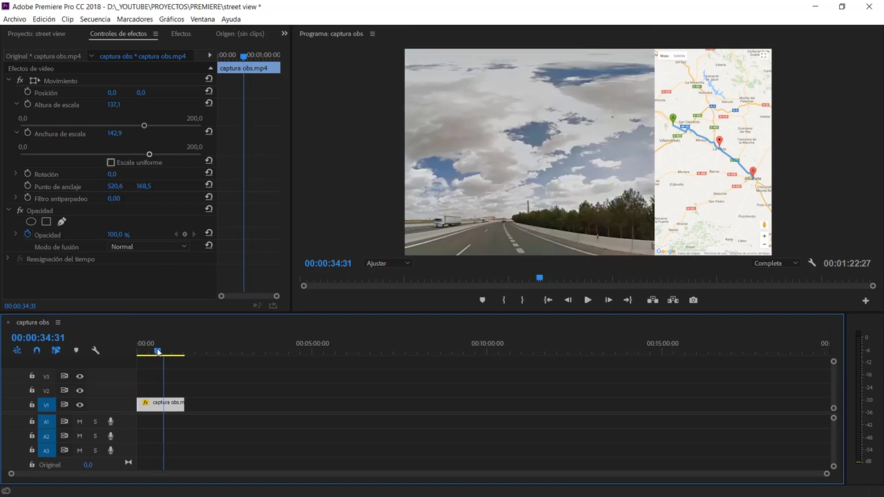
{"action": "left_click_drag", "start_coordinate": [158, 352], "coordinate": [134, 355]}
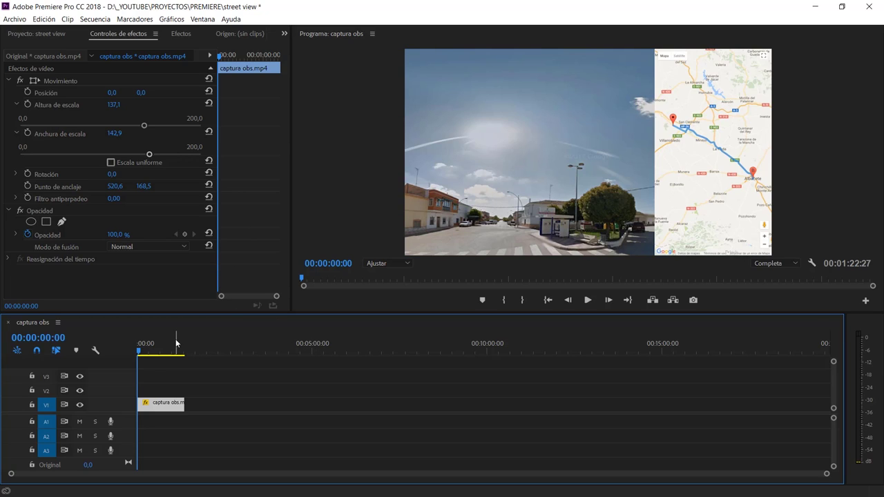
- Set the clip speed to 300% with Combinación de fotogramas (frame blending) time interpolation
{"action": "right_click", "coordinate": [161, 406]}
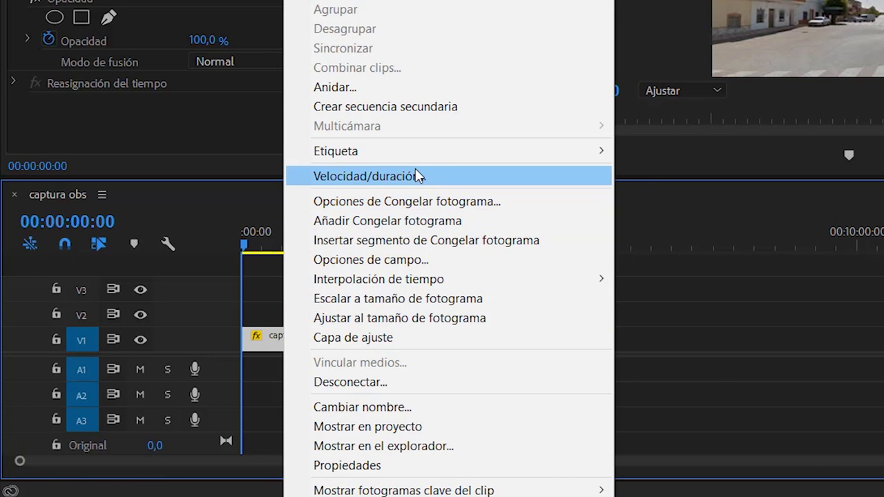
{"action": "left_click", "coordinate": [418, 177]}
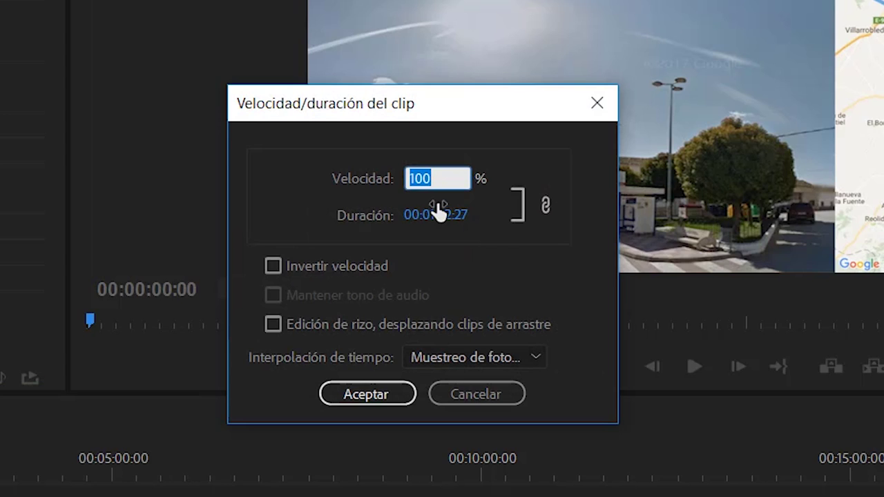
{"action": "type", "text": "300"}
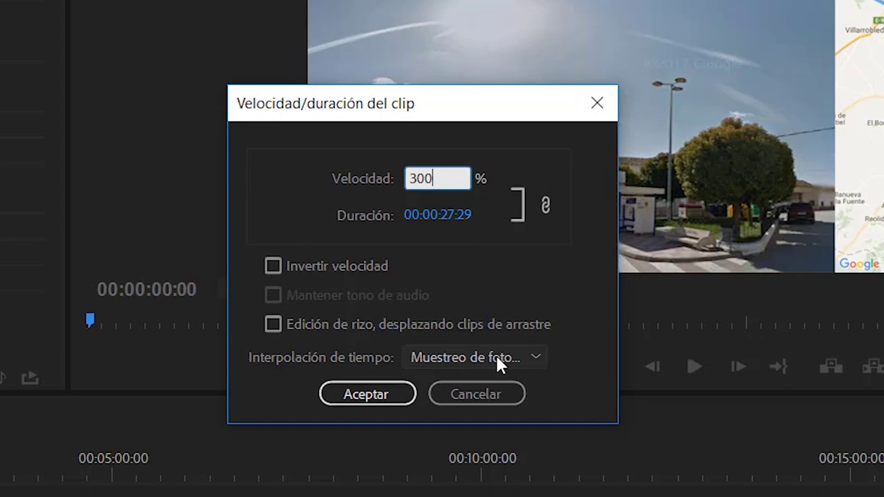
{"action": "left_click", "coordinate": [442, 357]}
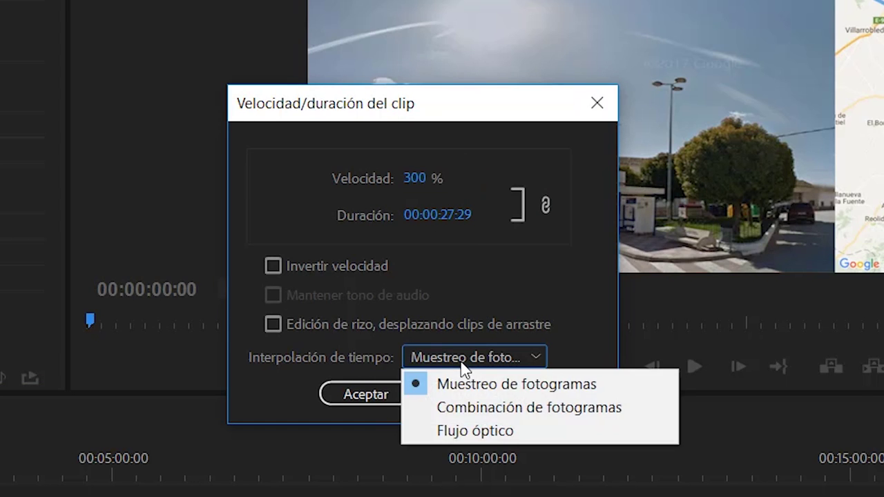
{"action": "left_click", "coordinate": [485, 409]}
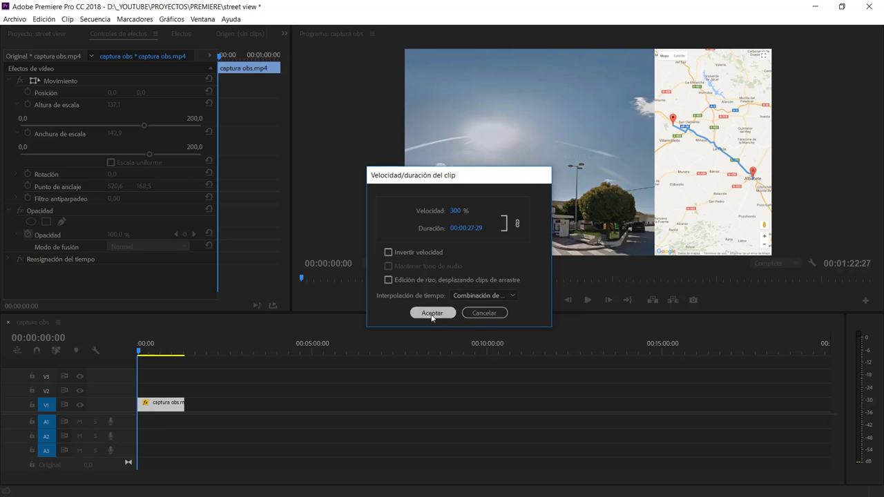
{"action": "left_click", "coordinate": [364, 401]}
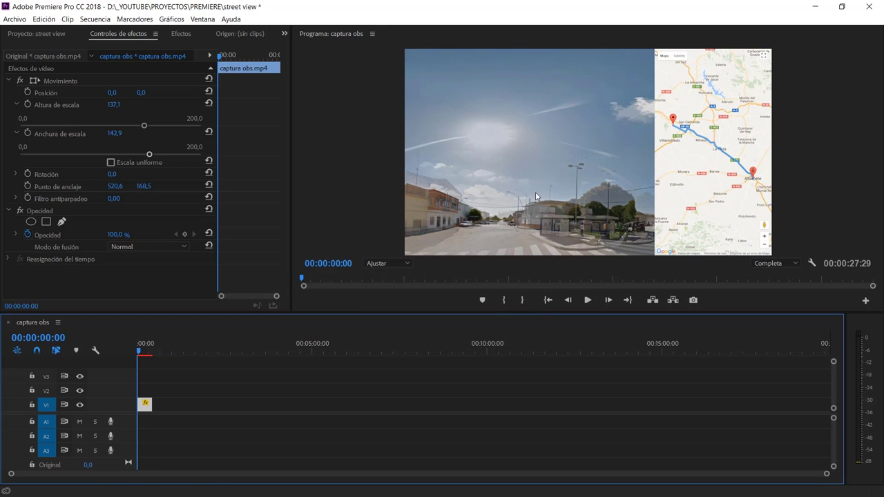